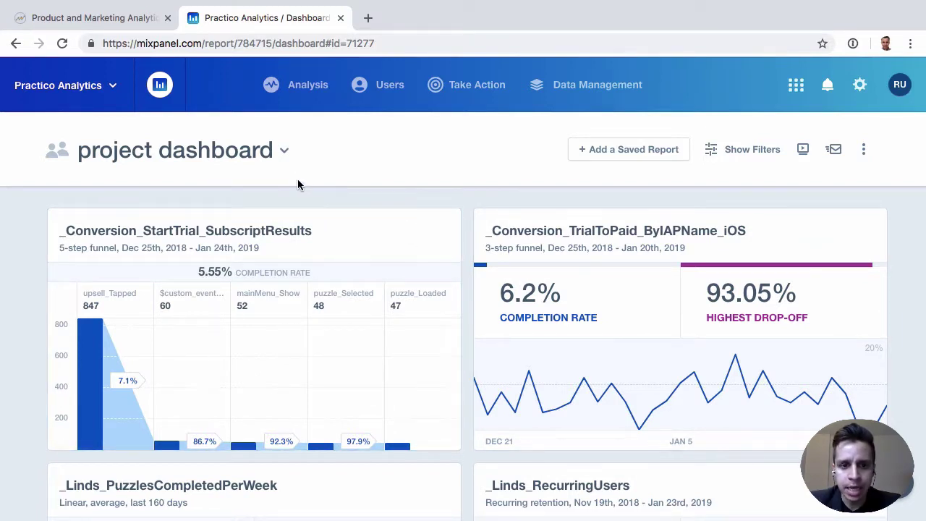
# Step: Open the list of other dashboards and close it without switching
pyautogui.scroll(-5, 466, 340)
pyautogui.scroll(5, 464, 338)
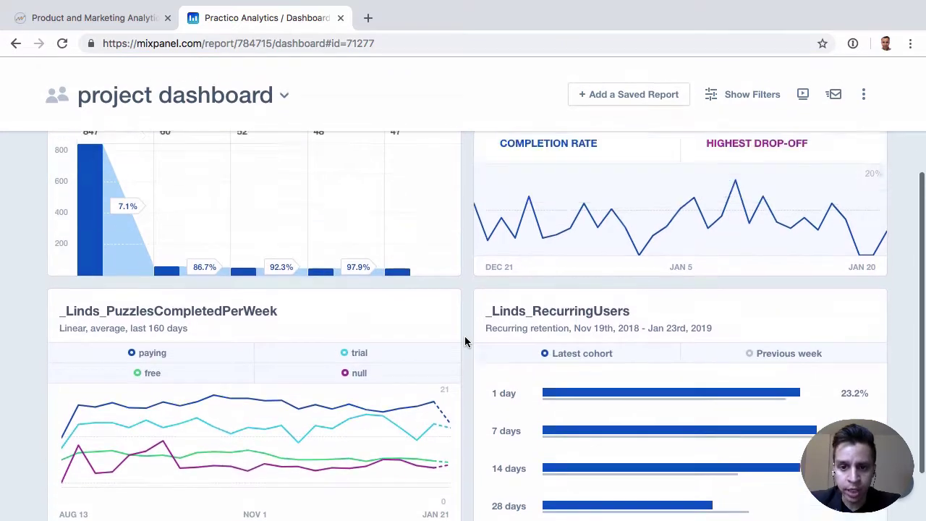
pyautogui.click(280, 154)
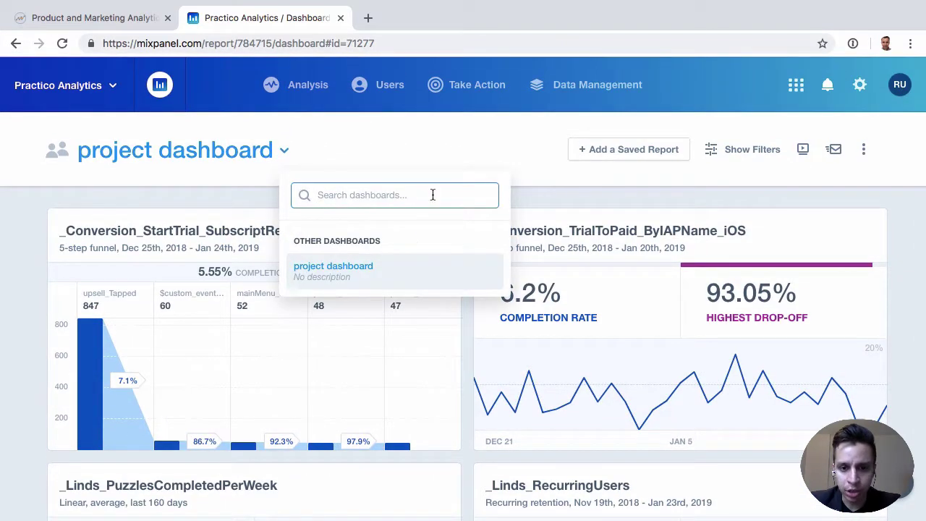
pyautogui.click(649, 190)
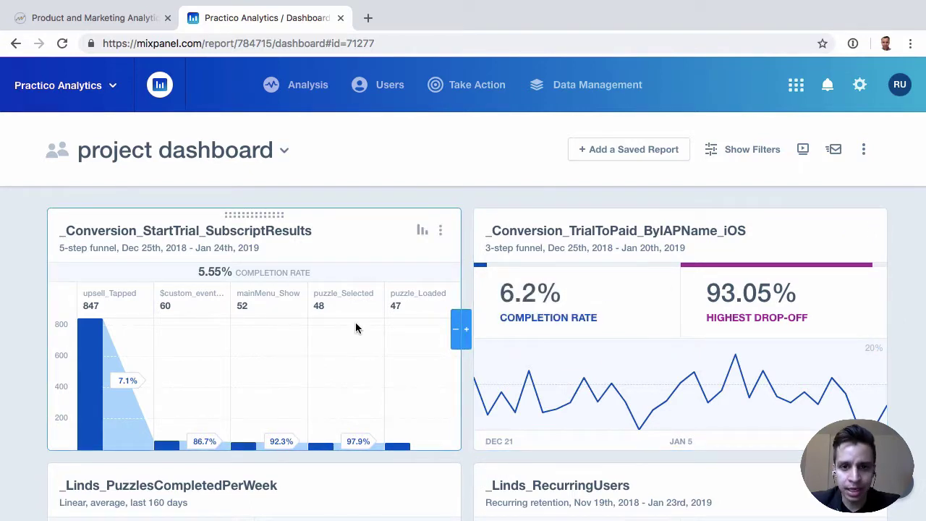
# Step: Show the StartTrial funnel card as a trend line, then a completion-rate metric, then steps bar chart again
pyautogui.scroll(-2, 356, 328)
pyautogui.scroll(2, 355, 328)
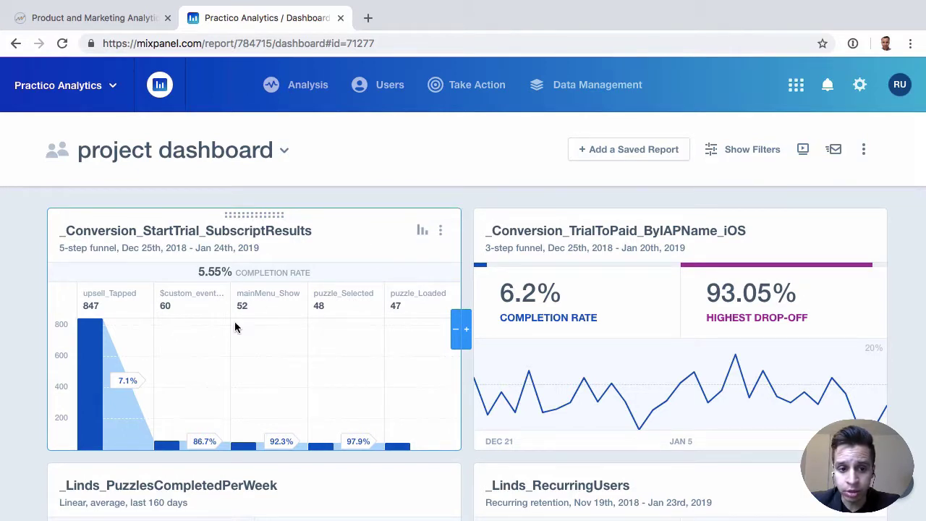
pyautogui.moveTo(115, 360)
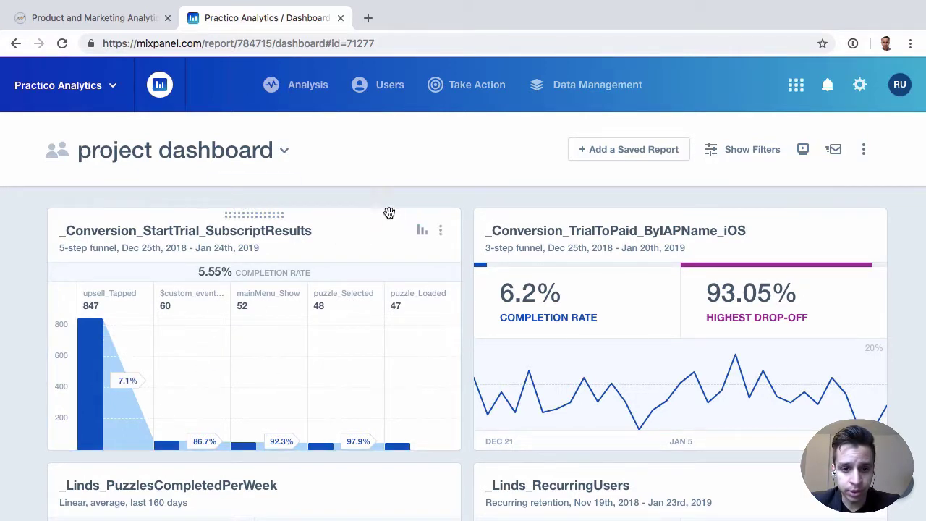
pyautogui.click(421, 230)
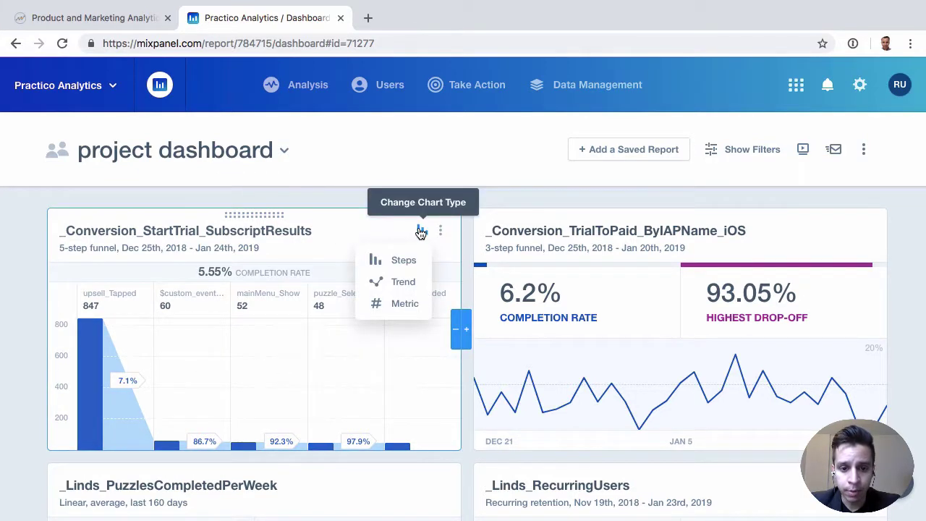
pyautogui.click(406, 282)
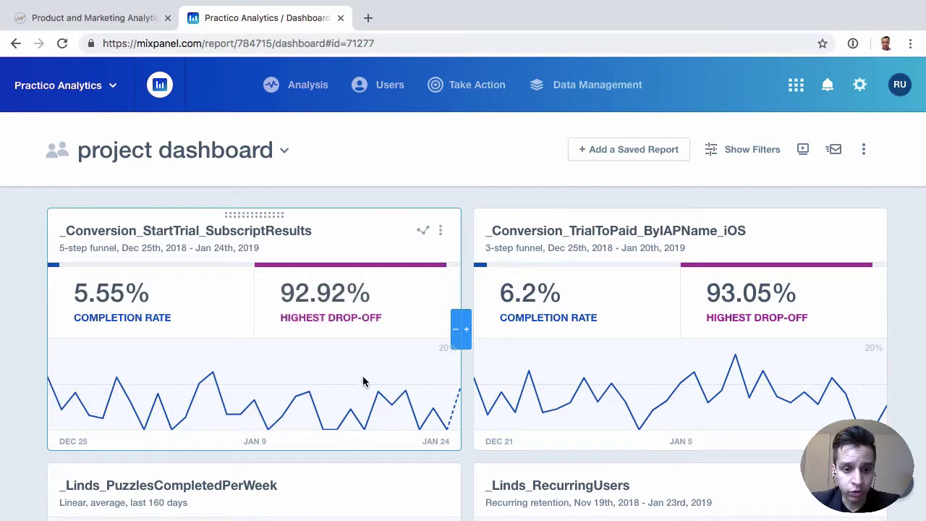
pyautogui.click(423, 230)
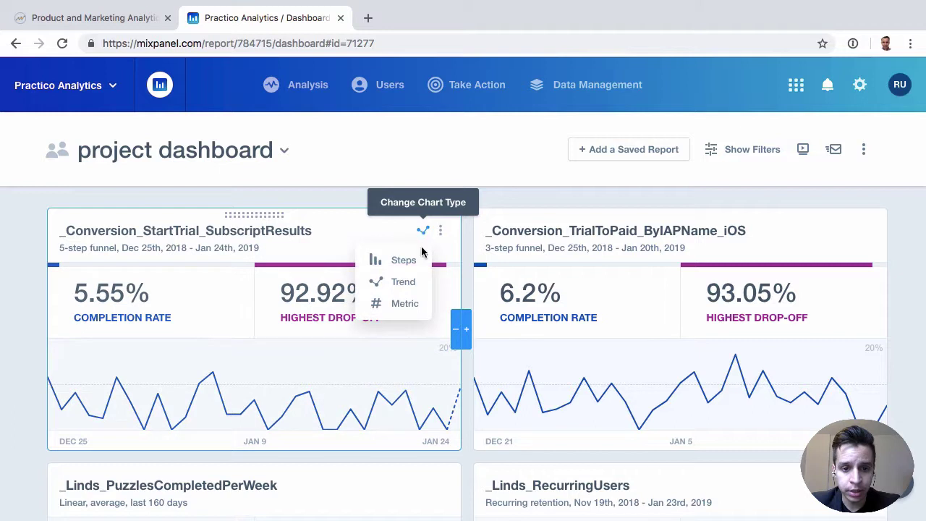
pyautogui.click(404, 304)
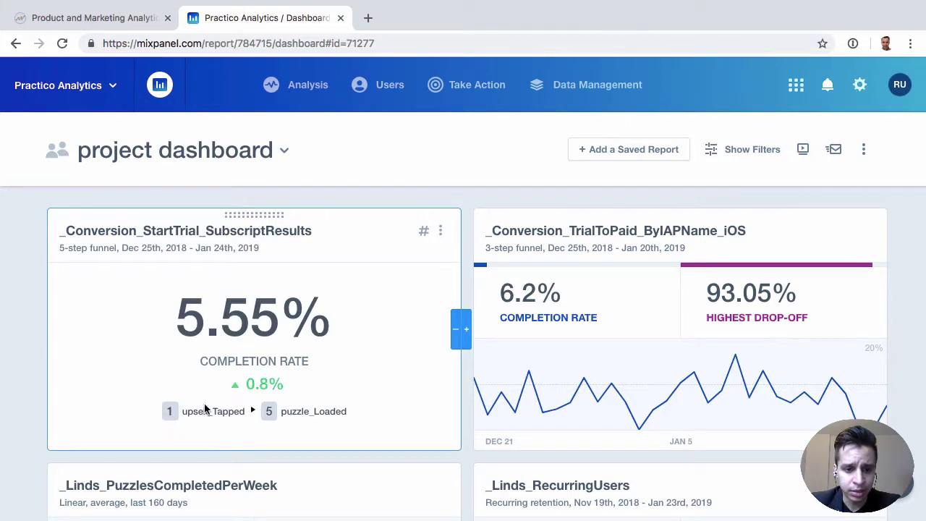
pyautogui.click(425, 236)
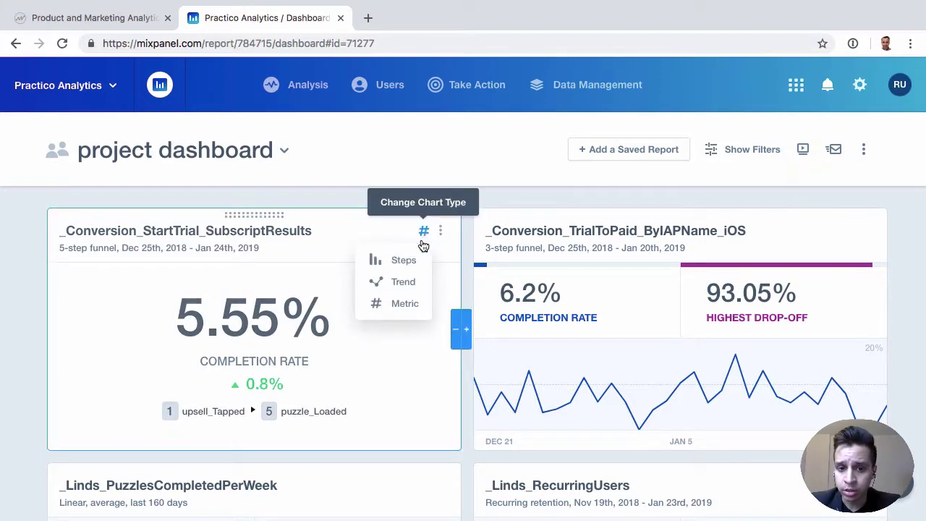
pyautogui.click(413, 257)
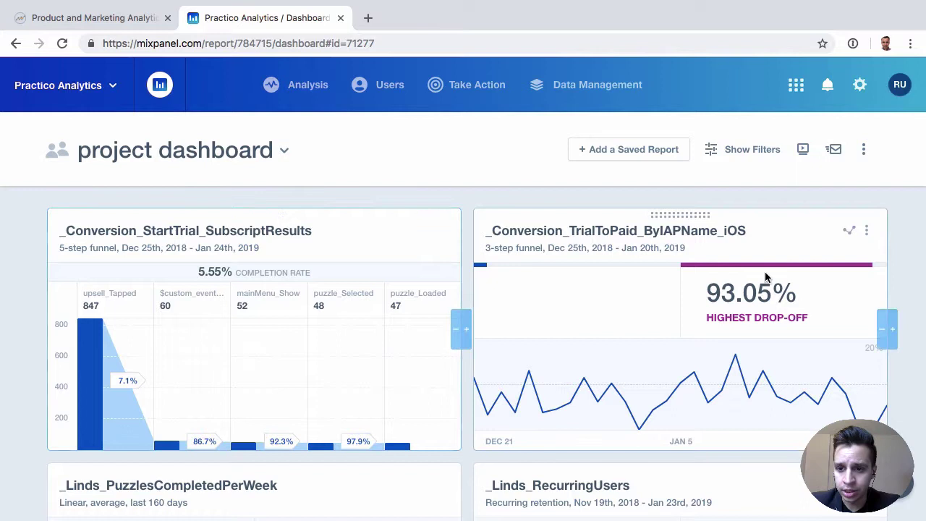
# Step: Browse the chart type options for the iOS trial-to-paid and PuzzlesCompletedPerWeek cards
pyautogui.click(847, 231)
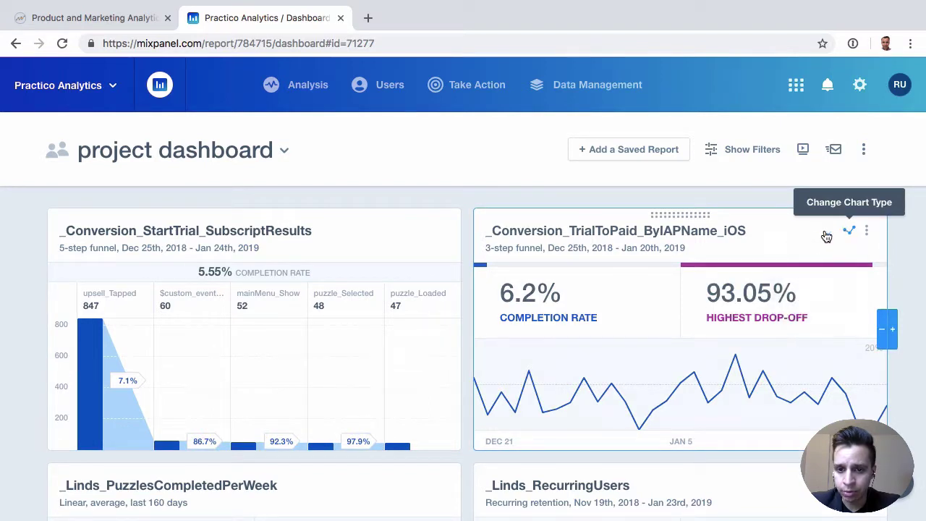
pyautogui.scroll(-3, 647, 282)
pyautogui.scroll(-1, 579, 282)
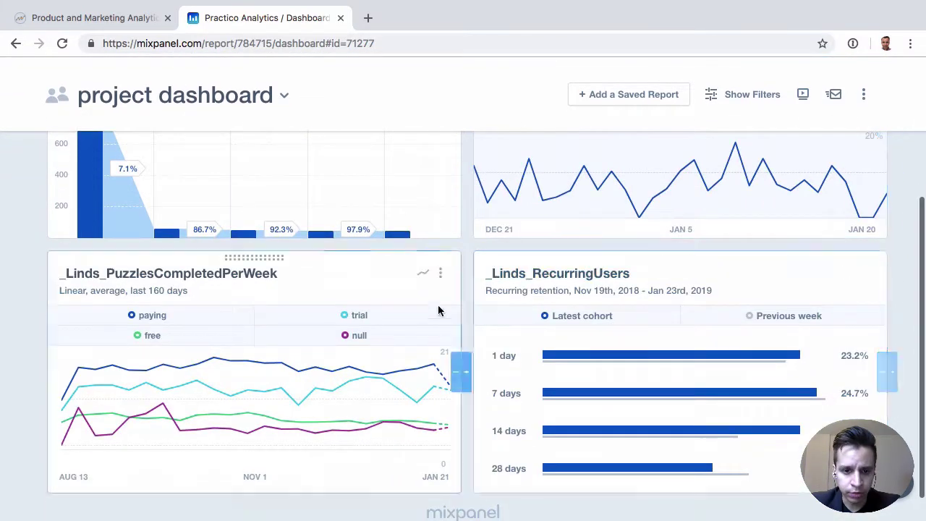
pyautogui.click(424, 277)
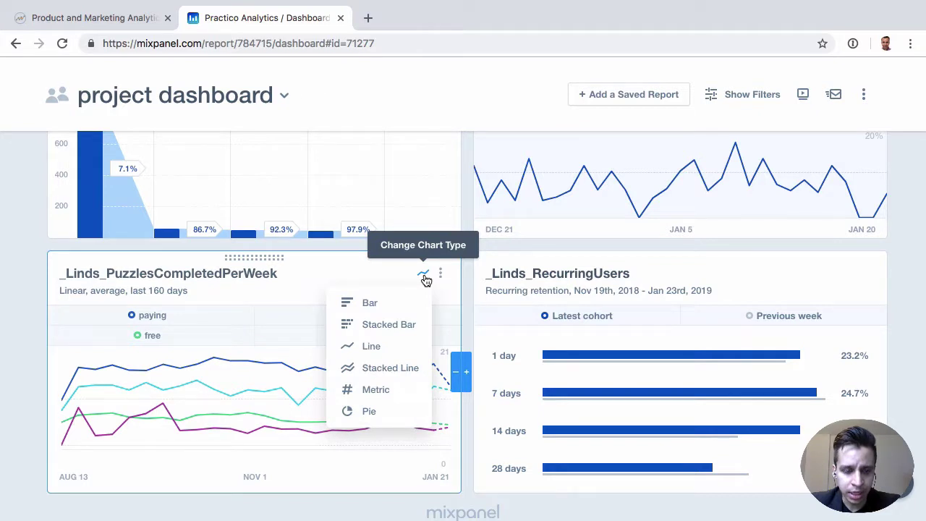
pyautogui.moveTo(424, 275)
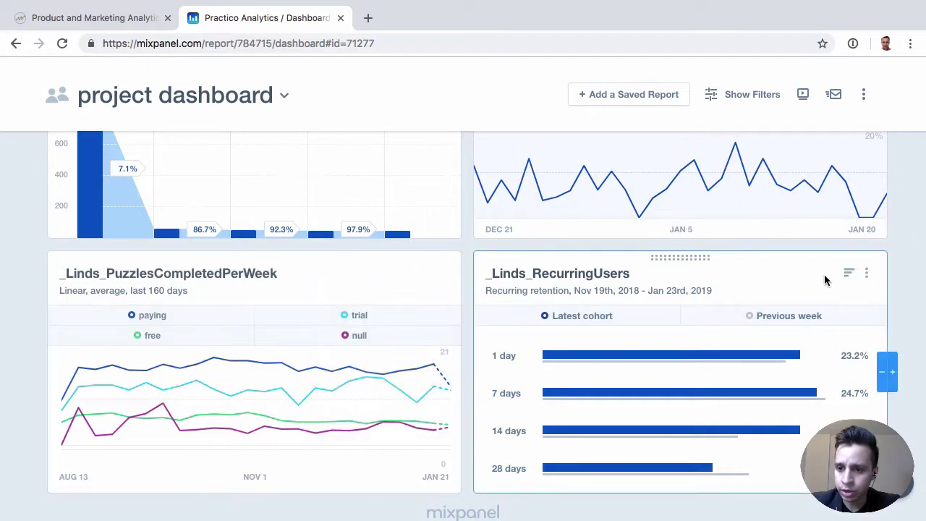
# Step: Switch the RecurringUsers retention card to a single metric, then back to a bar chart
pyautogui.moveTo(847, 276)
pyautogui.click(835, 329)
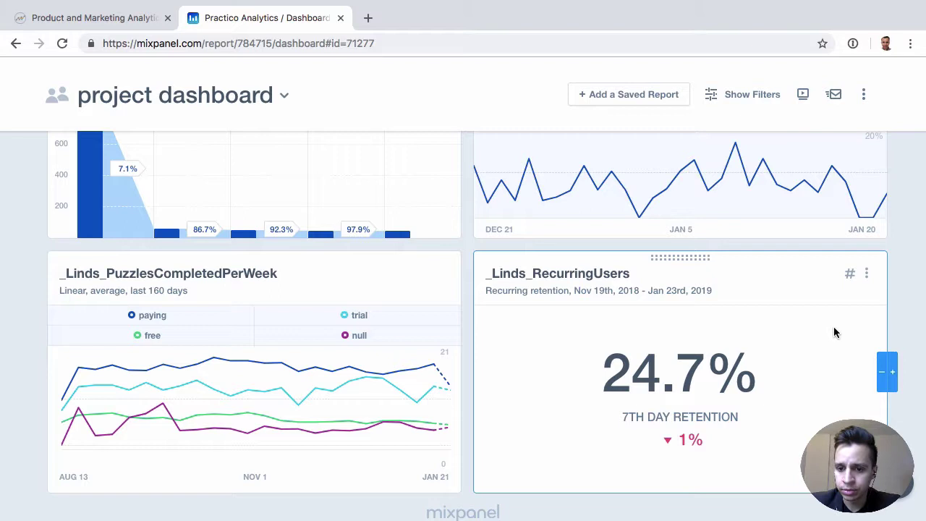
pyautogui.moveTo(846, 275)
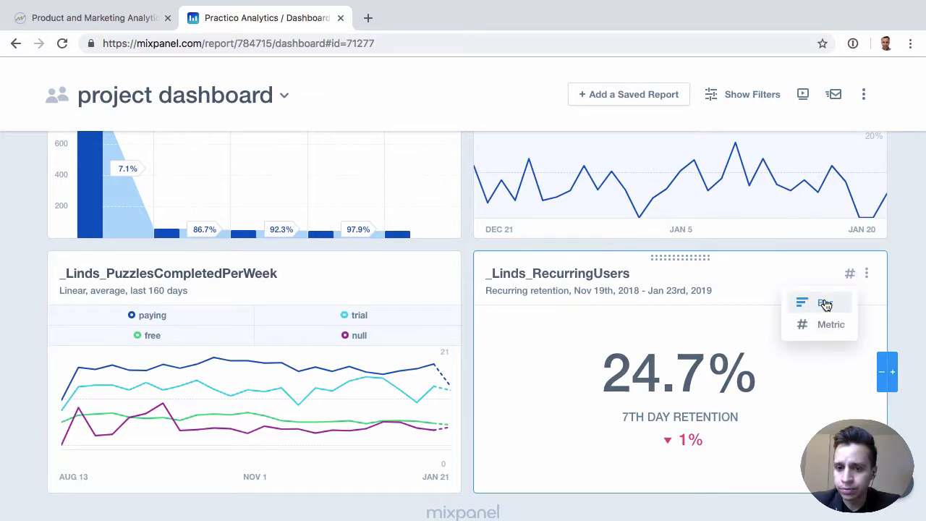
pyautogui.click(825, 305)
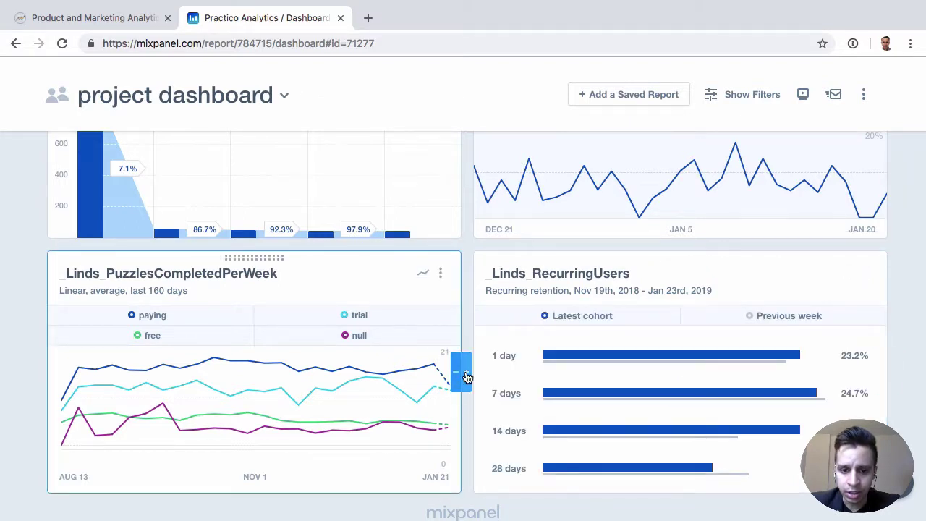
# Step: Widen the PuzzlesCompletedPerWeek card across the full row, then shrink it to half width
pyautogui.moveTo(467, 376); pyautogui.dragTo(884, 377)
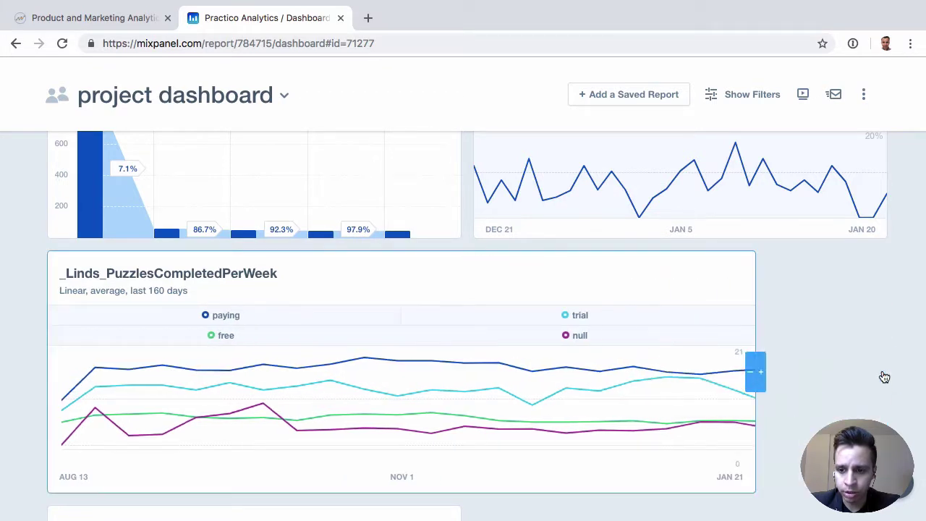
pyautogui.moveTo(755, 371); pyautogui.dragTo(653, 384)
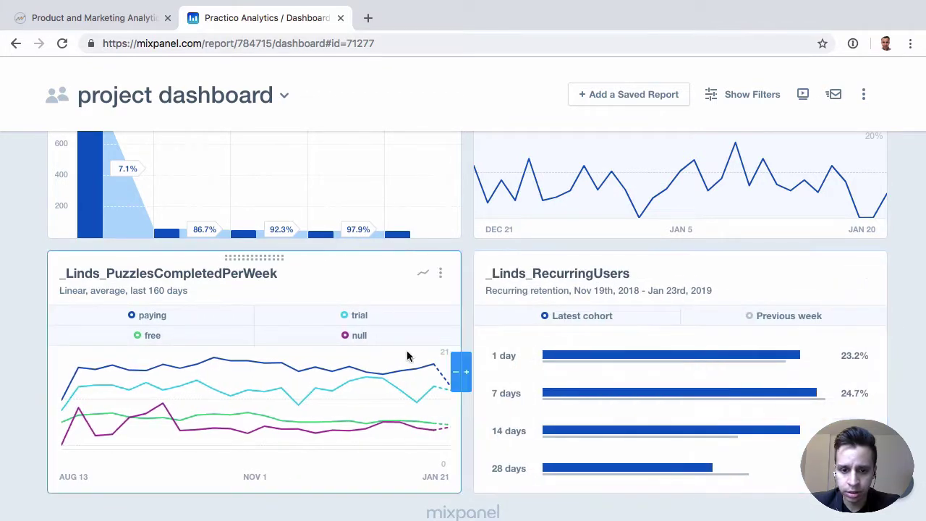
pyautogui.scroll(5, 406, 354)
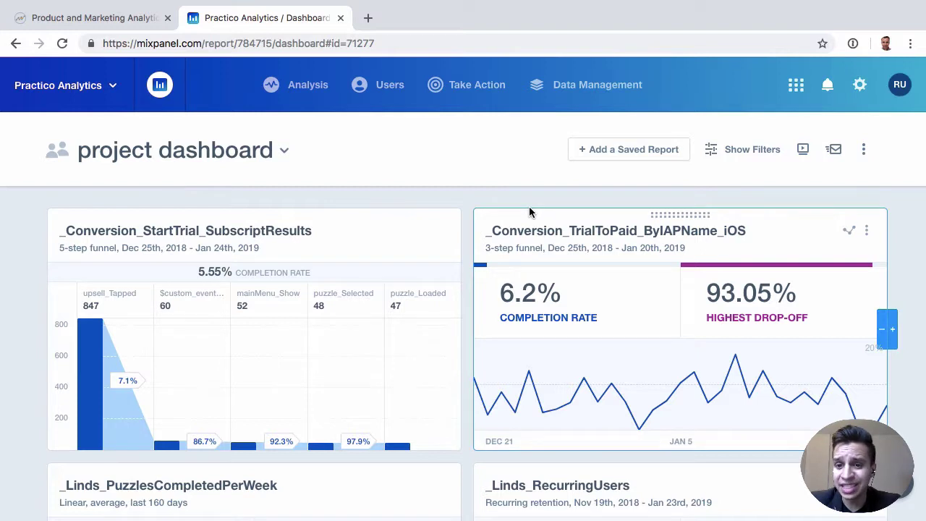
pyautogui.click(308, 85)
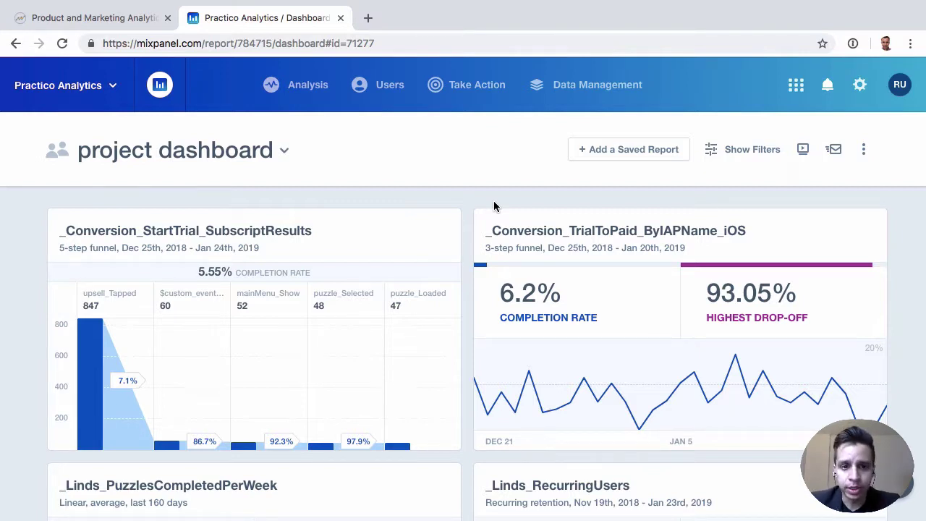
pyautogui.click(746, 154)
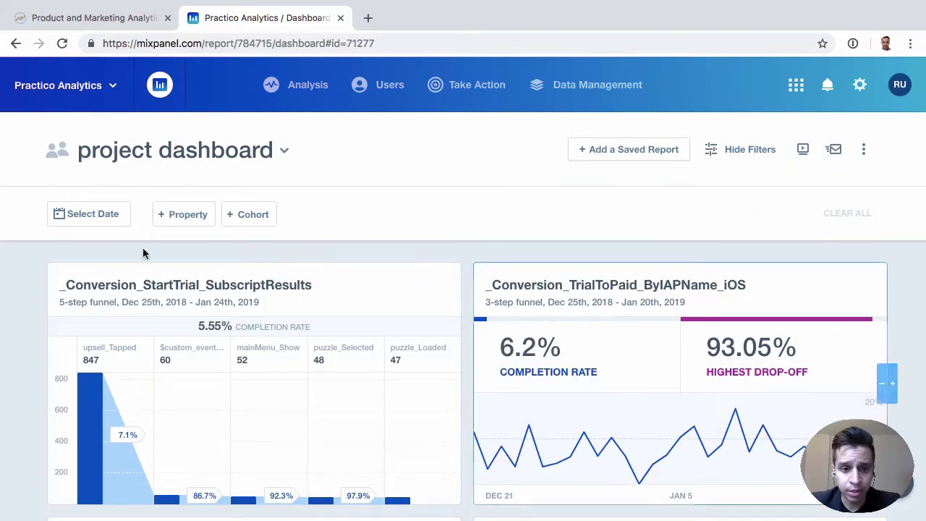
pyautogui.click(103, 221)
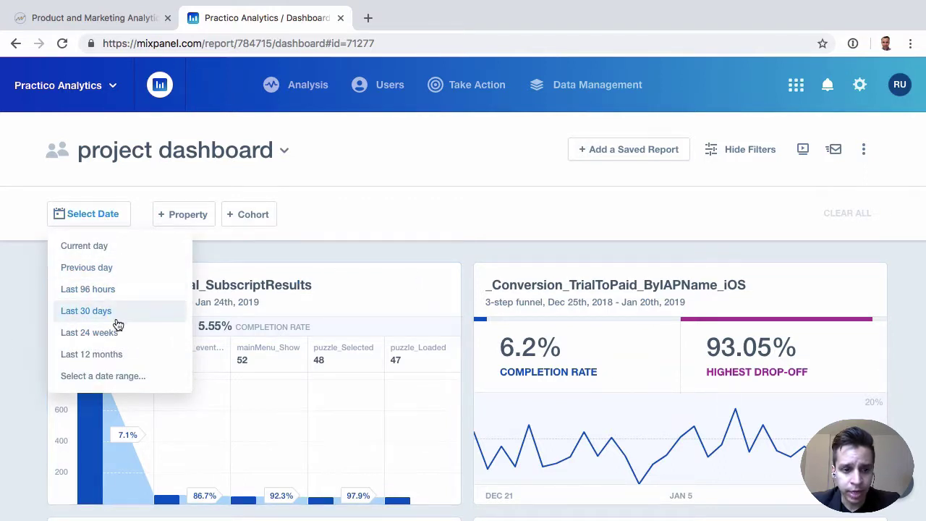
pyautogui.click(644, 241)
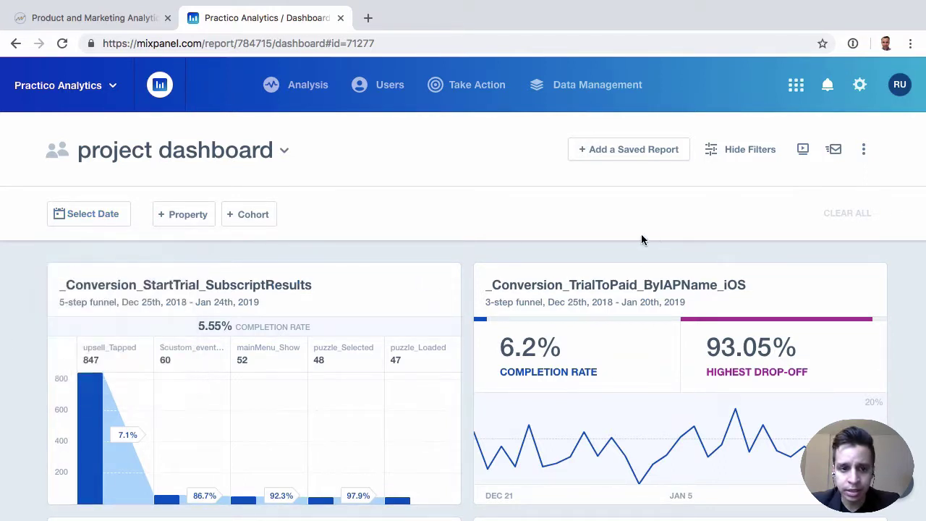
pyautogui.click(210, 214)
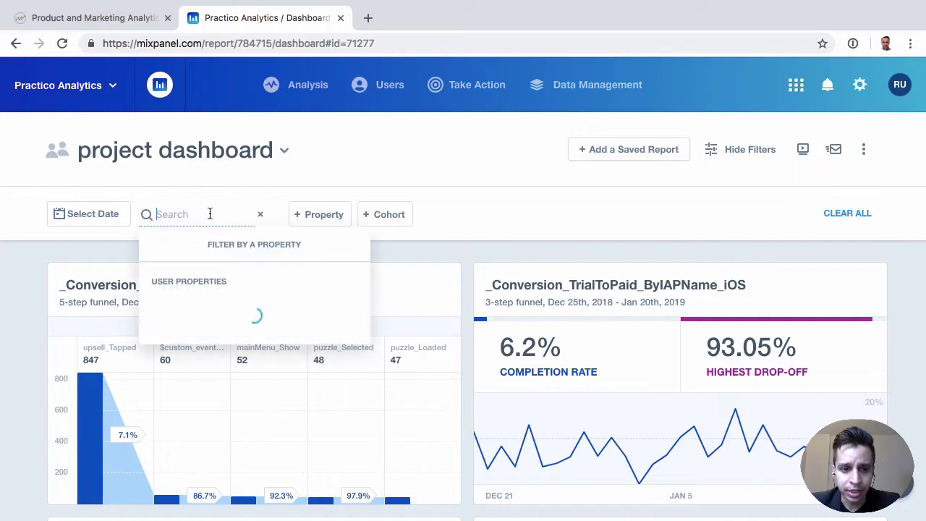
pyautogui.click(517, 226)
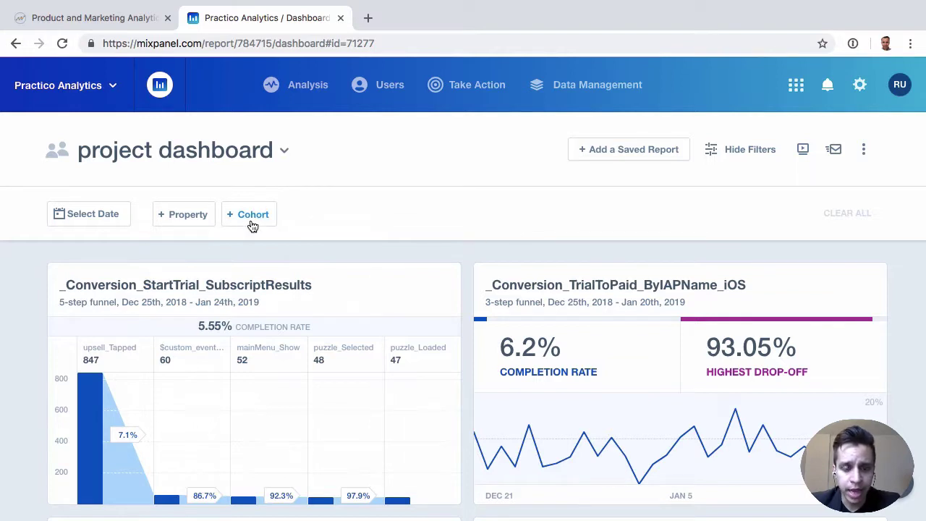
pyautogui.click(751, 150)
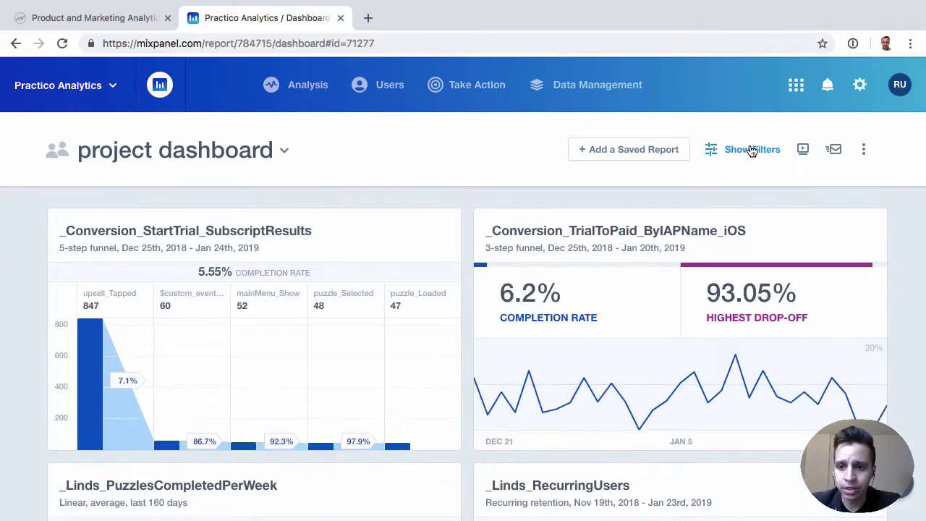
pyautogui.click(835, 150)
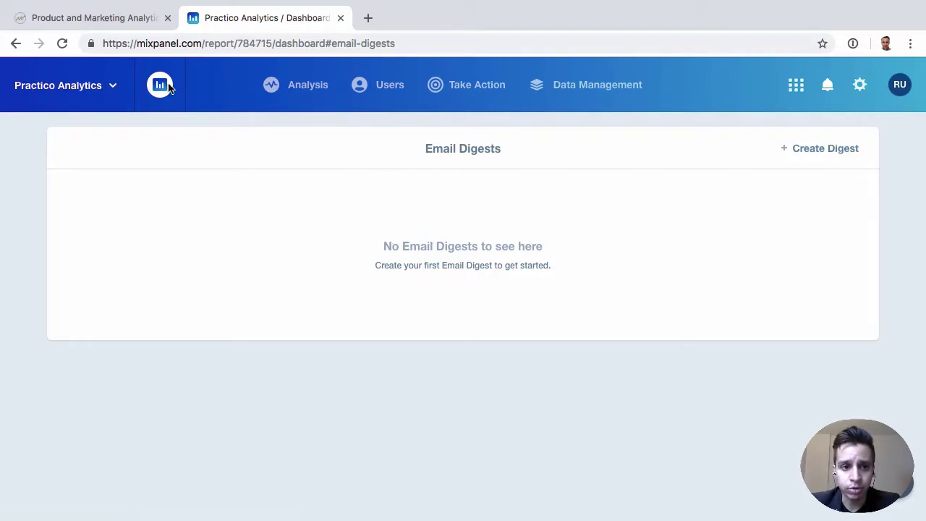
pyautogui.click(16, 45)
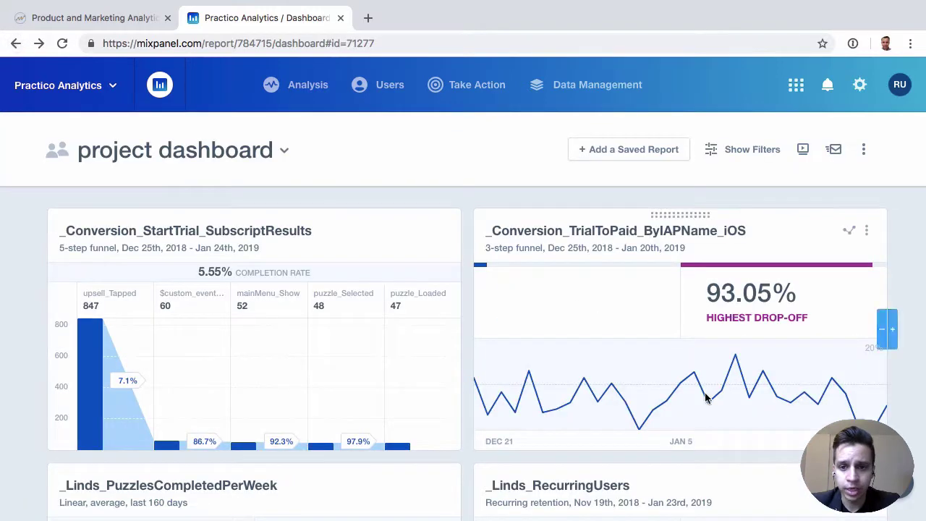
pyautogui.click(879, 149)
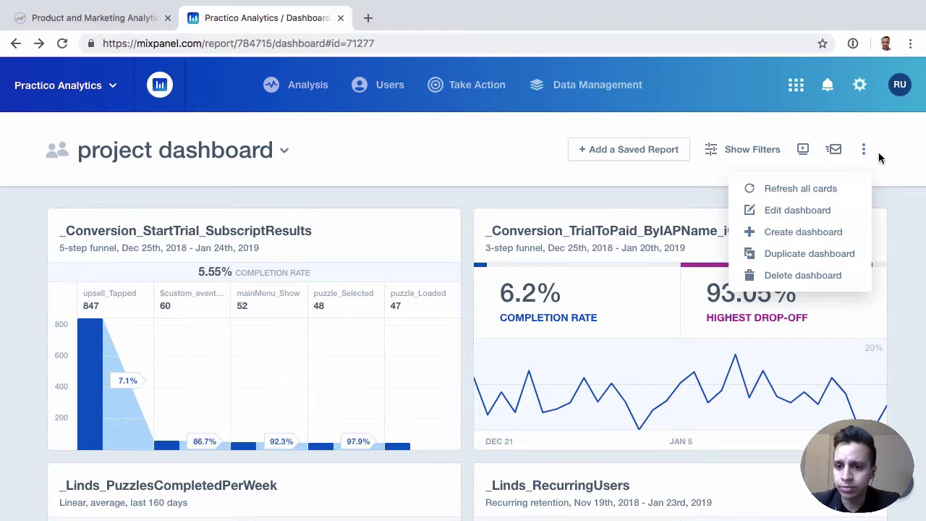
pyautogui.click(881, 190)
pyautogui.scroll(-4, 881, 190)
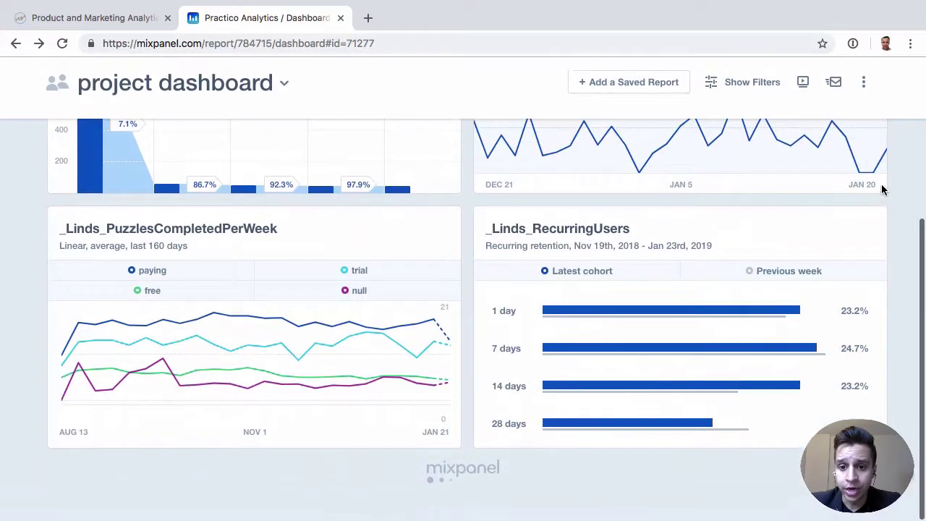
pyautogui.scroll(4, 881, 190)
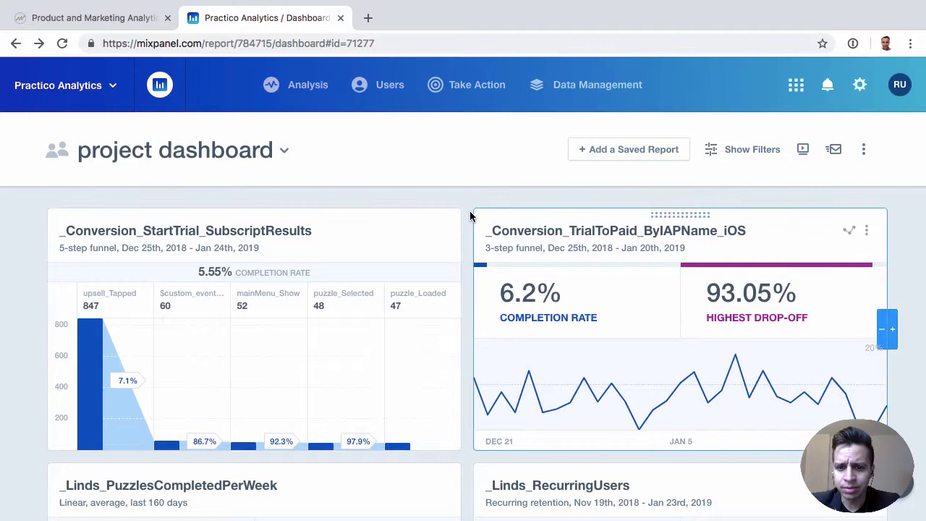
pyautogui.scroll(-4, 353, 267)
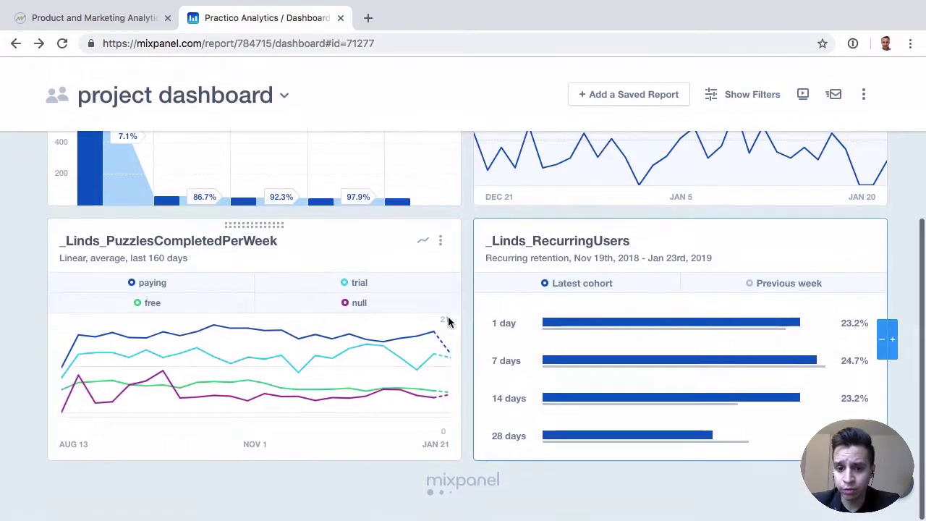
pyautogui.moveTo(561, 405)
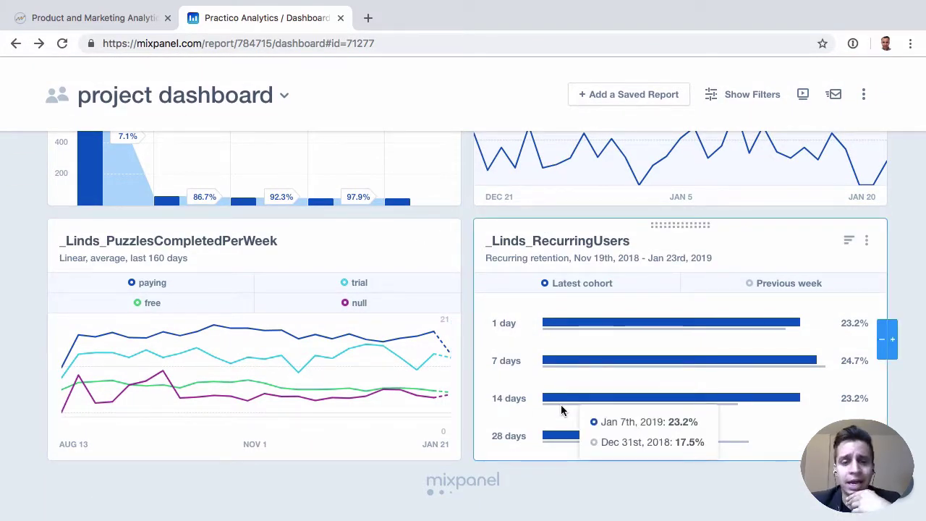
pyautogui.scroll(5, 561, 408)
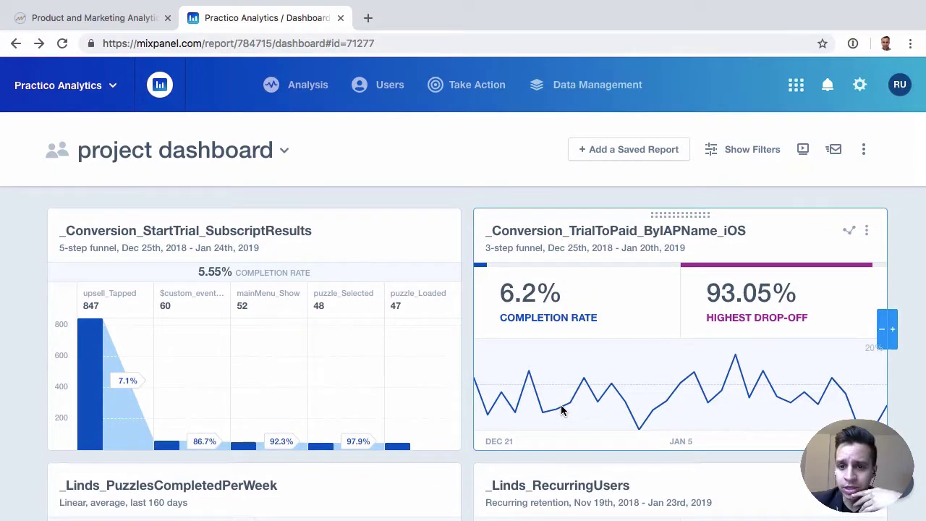
pyautogui.moveTo(562, 331)
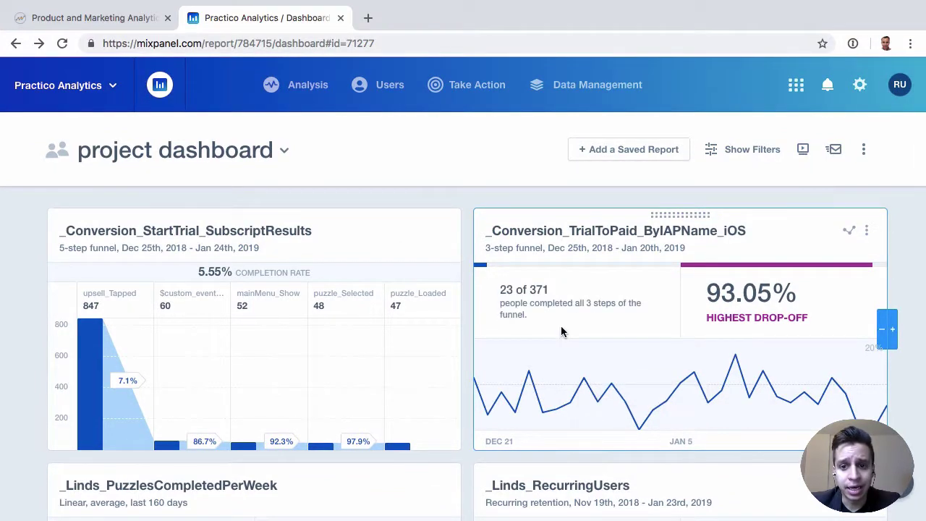